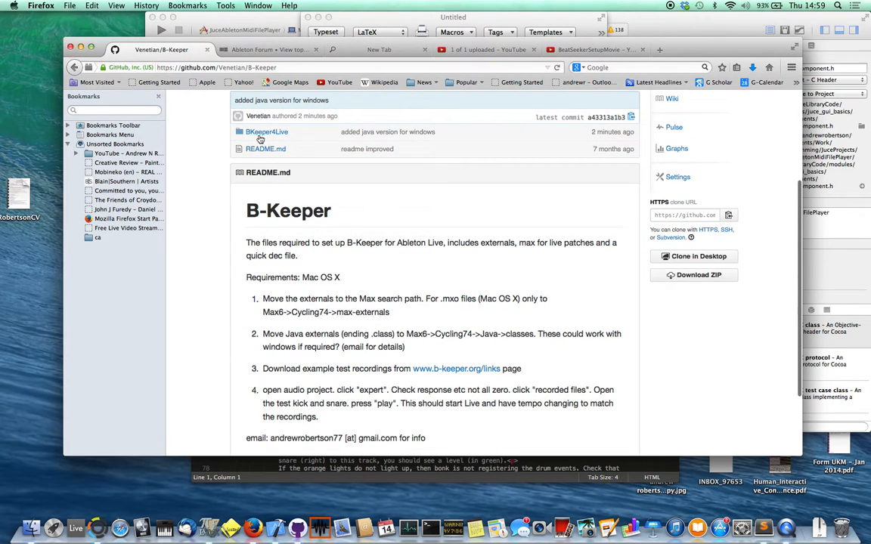
Step: Download the B-Keeper repository as a ZIP and place the extracted B-Keeper-master 2 folder in the MyLiveSets folder
{"action": "left_click", "coordinate": [260, 132]}
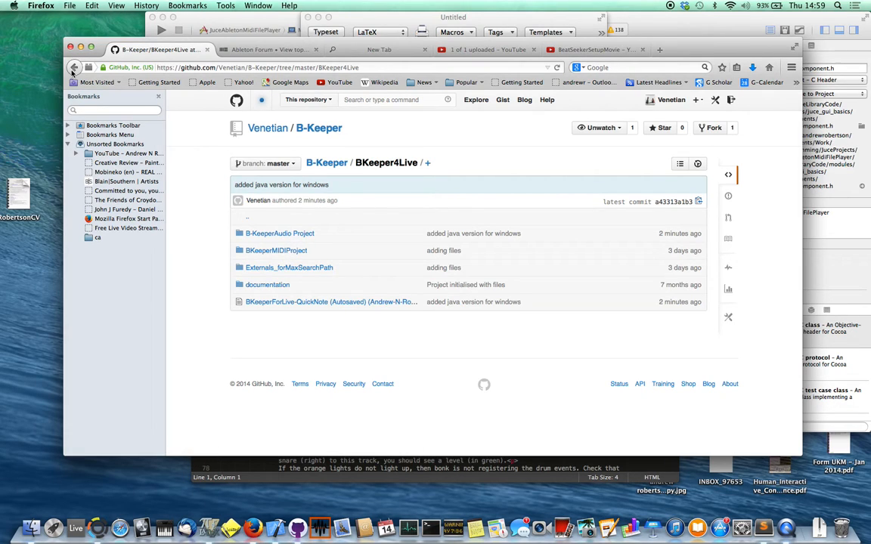
{"action": "left_click", "coordinate": [73, 68]}
{"action": "left_click", "coordinate": [689, 416]}
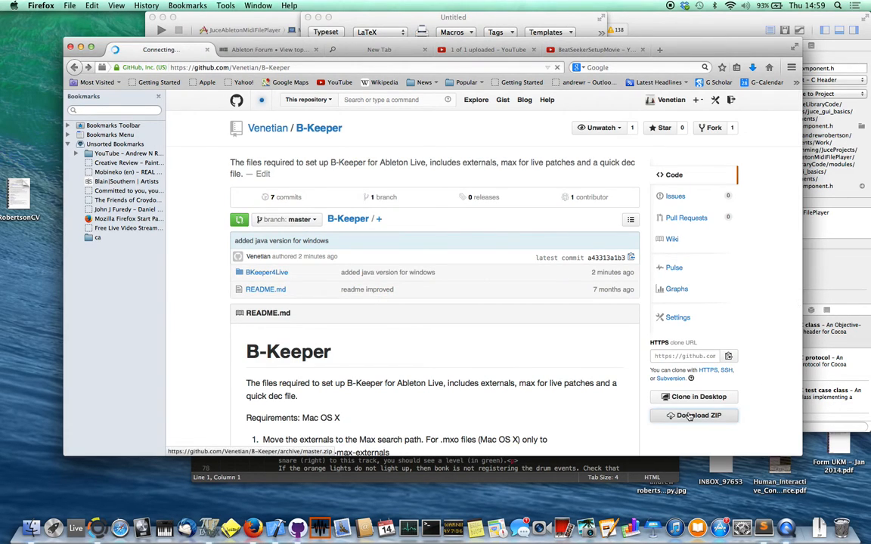
{"action": "left_click", "coordinate": [465, 308]}
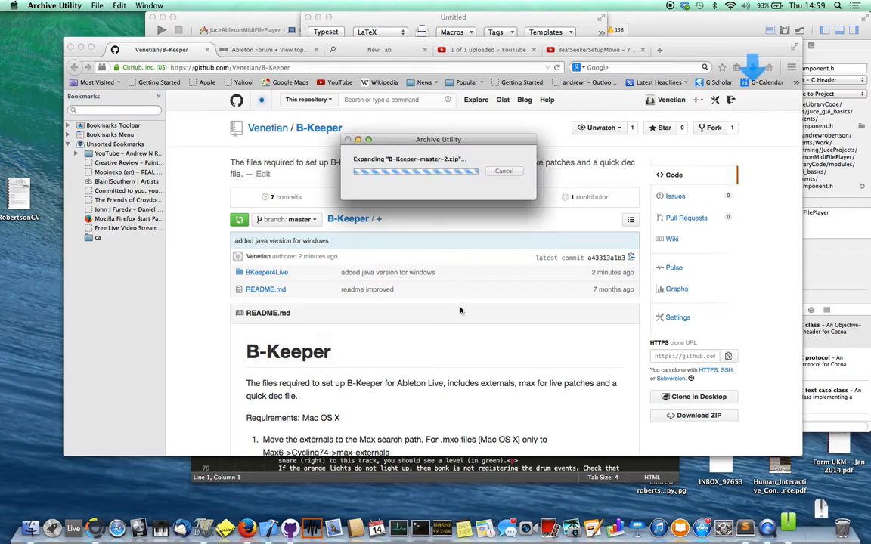
{"action": "left_click_drag", "start_coordinate": [318, 303], "coordinate": [586, 307]}
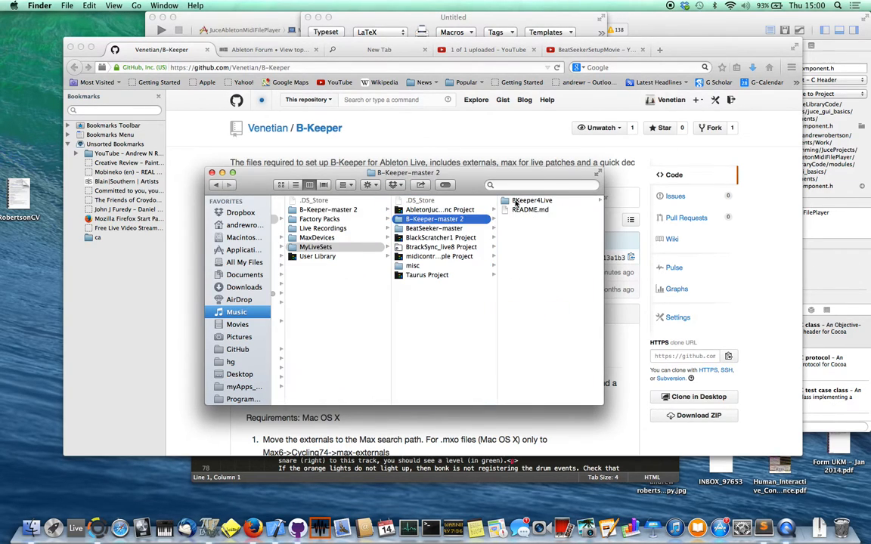
Step: In BKeeper4Live, browse to Externals_forMaxSearchPath > BKeeperJavaVersions and select BeatSync72.class and starter7.class
{"action": "left_click", "coordinate": [535, 201]}
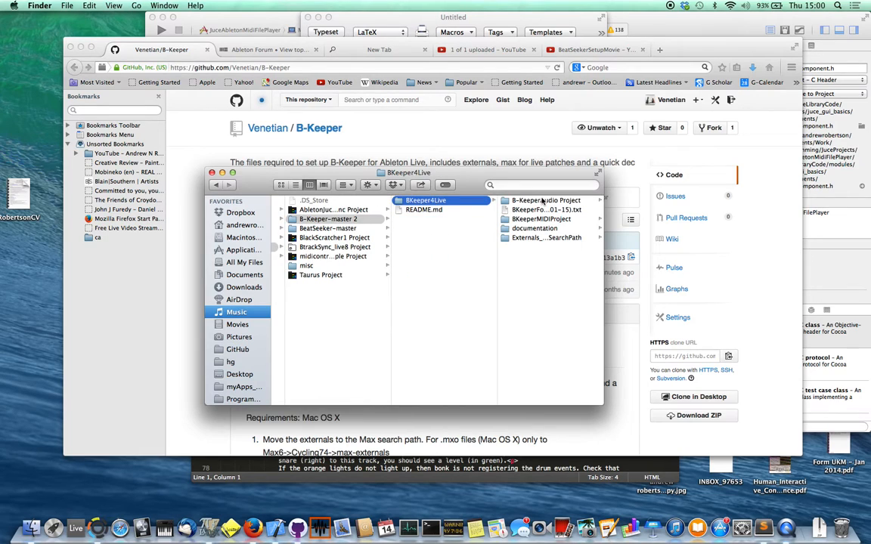
{"action": "left_click", "coordinate": [542, 201]}
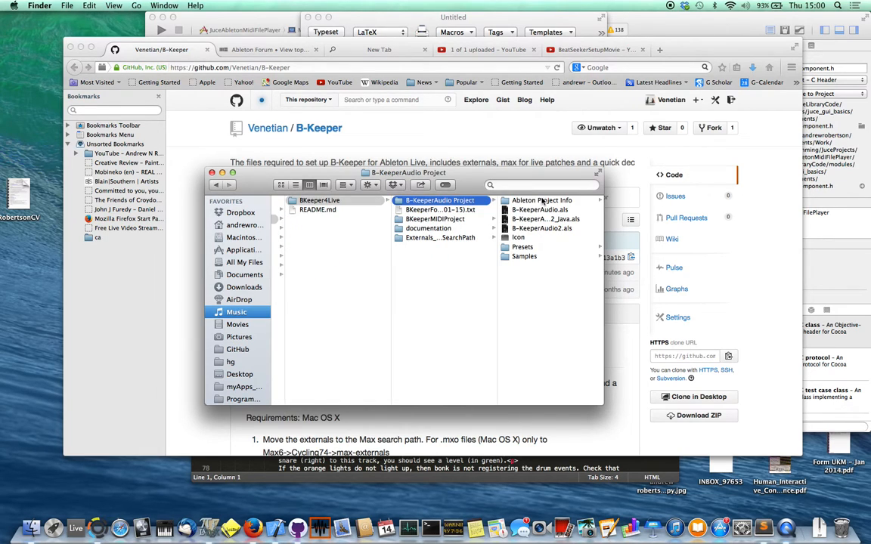
{"action": "key", "text": "Down"}
{"action": "key", "text": "Down"}
{"action": "key", "text": "Up"}
{"action": "key", "text": "Down"}
{"action": "key", "text": "Down"}
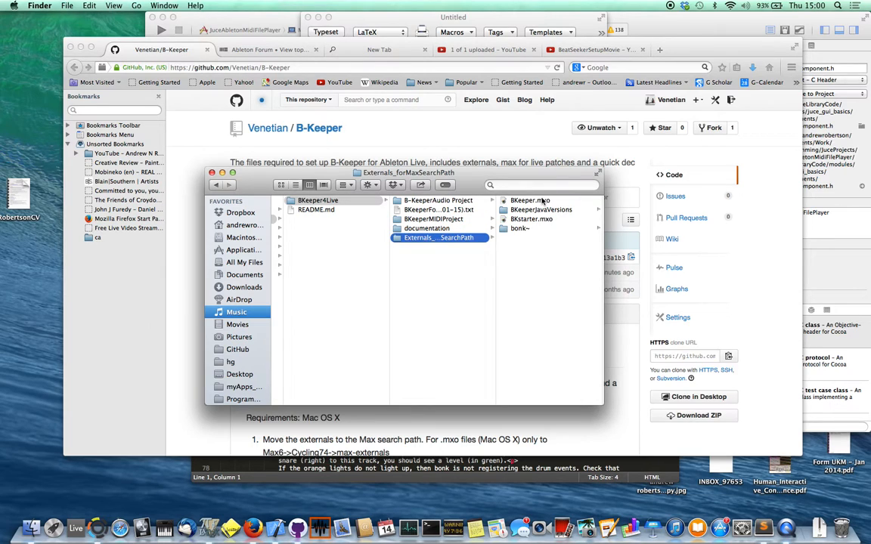
{"action": "left_click", "coordinate": [534, 211]}
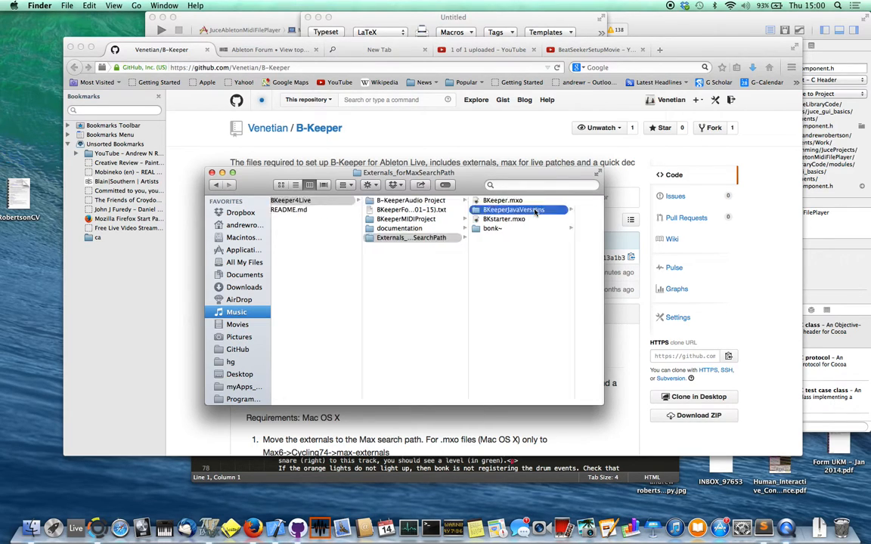
{"action": "left_click_drag", "start_coordinate": [528, 242], "coordinate": [532, 181]}
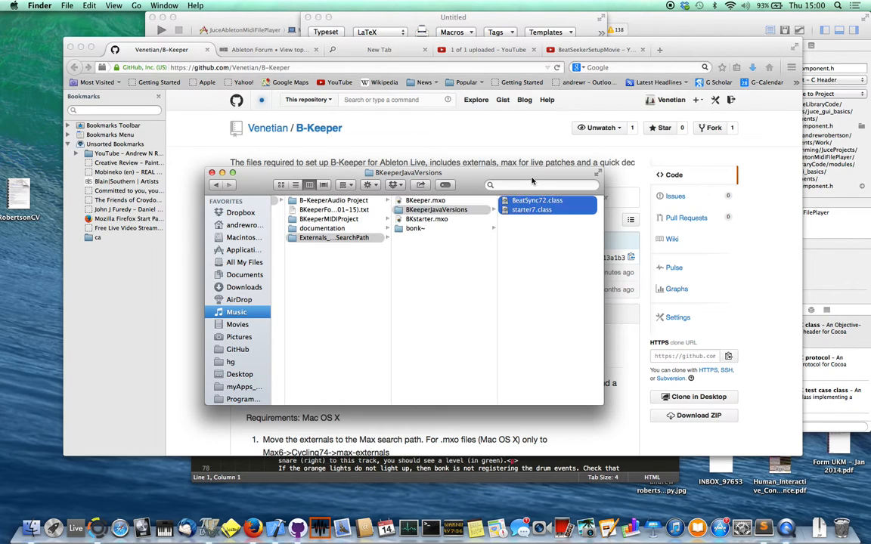
Step: Open a second Finder window and browse to Applications > Max 6.1 > Cycling '74
{"action": "key", "text": "super+n"}
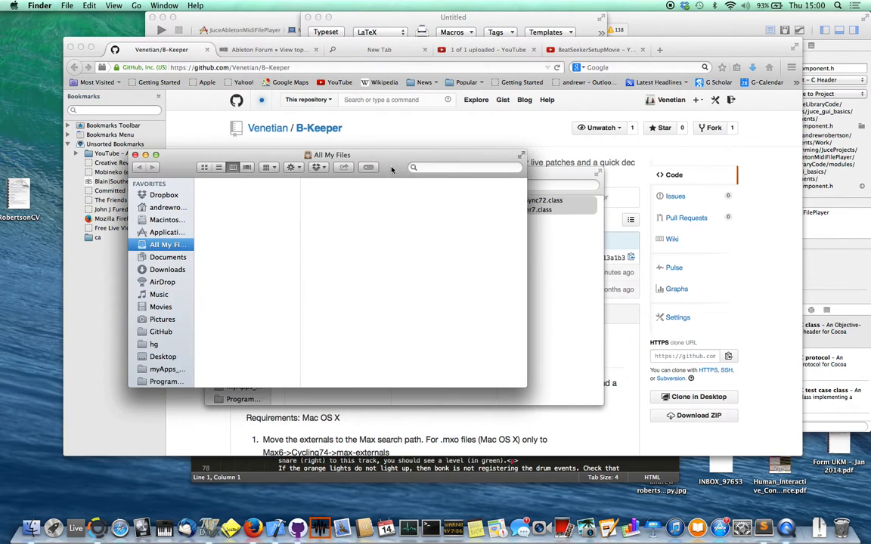
{"action": "left_click", "coordinate": [163, 232]}
{"action": "left_click", "coordinate": [218, 285]}
{"action": "key", "text": "m"}
{"action": "key", "text": "Down"}
{"action": "key", "text": "Down"}
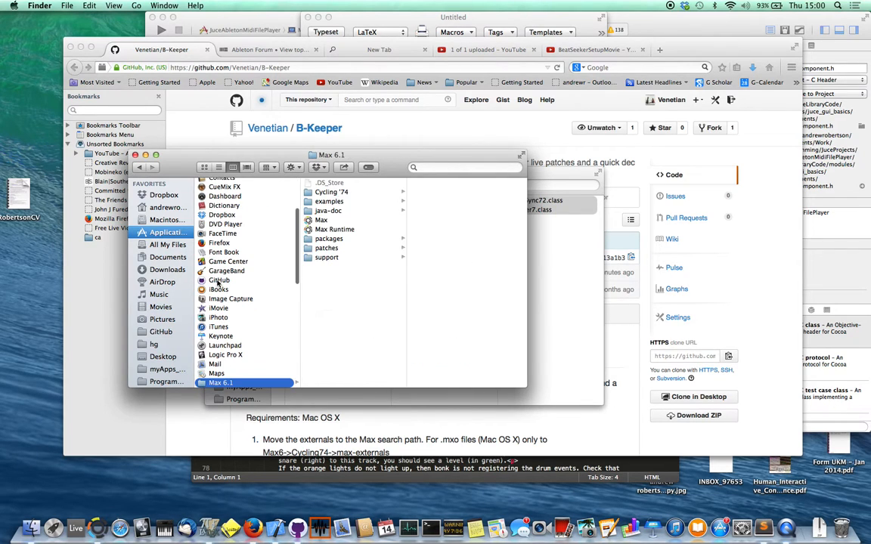
{"action": "key", "text": "Right"}
{"action": "key", "text": "Down"}
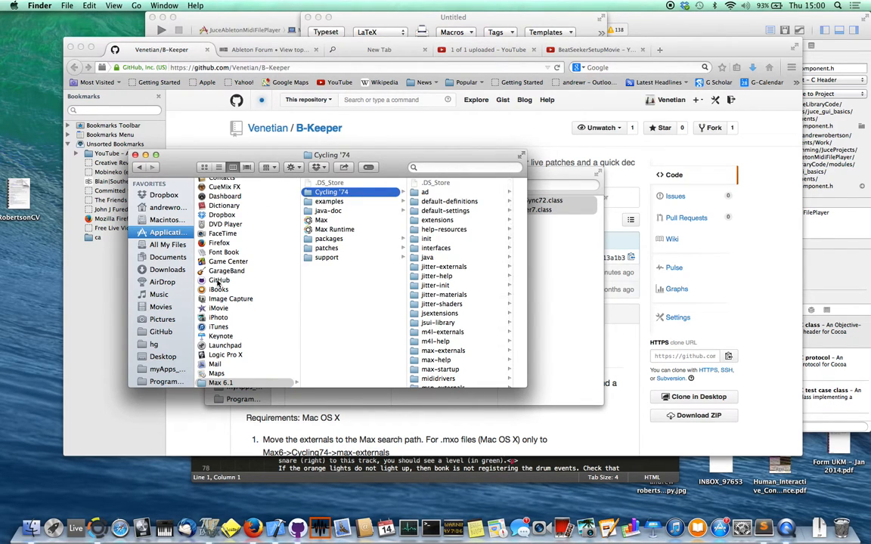
Step: Move BeatSync72.class and starter7.class into the java > classes folder of Cycling '74
{"action": "key", "text": "Right"}
{"action": "key", "text": "Down"}
{"action": "key", "text": "Down"}
{"action": "key", "text": "Down"}
{"action": "key", "text": "Down"}
{"action": "key", "text": "Down"}
{"action": "key", "text": "Down"}
{"action": "key", "text": "Down"}
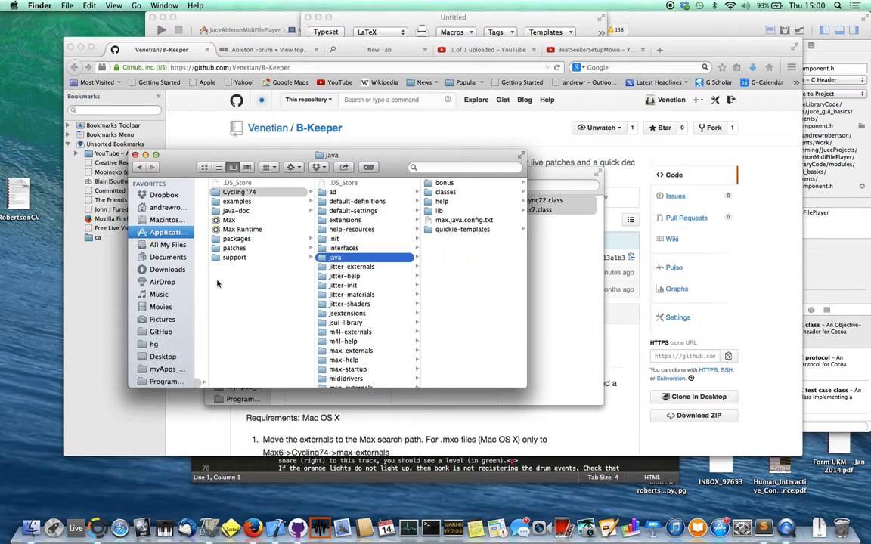
{"action": "key", "text": "Right"}
{"action": "key", "text": "Down"}
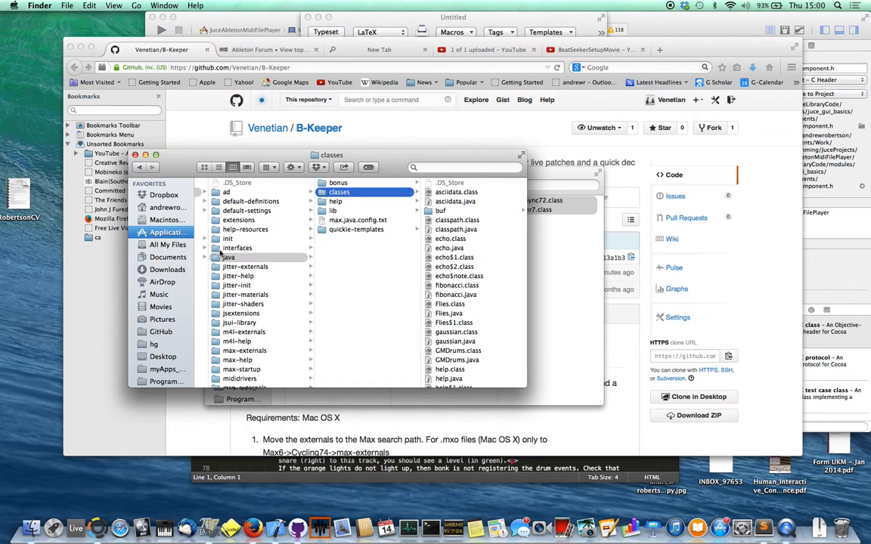
{"action": "left_click_drag", "start_coordinate": [399, 160], "coordinate": [297, 130]}
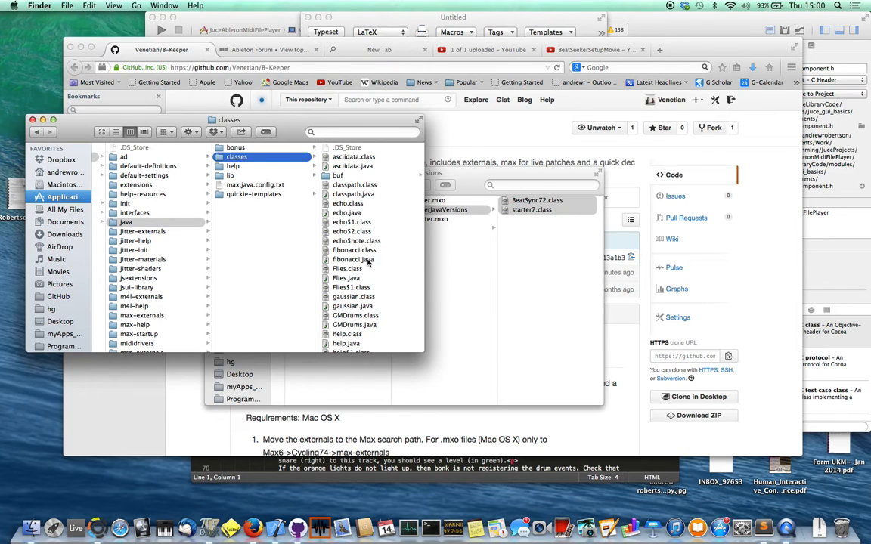
{"action": "left_click_drag", "start_coordinate": [532, 203], "coordinate": [354, 240]}
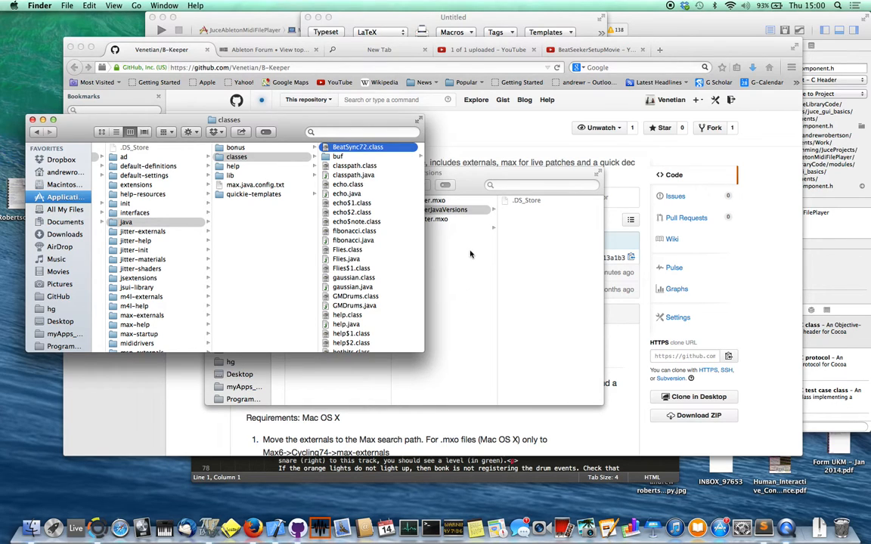
Step: Open the Live set B-KeeperAudio2_Java.als from the B-KeeperAudio Project folder in Ableton Live
{"action": "left_click", "coordinate": [509, 303]}
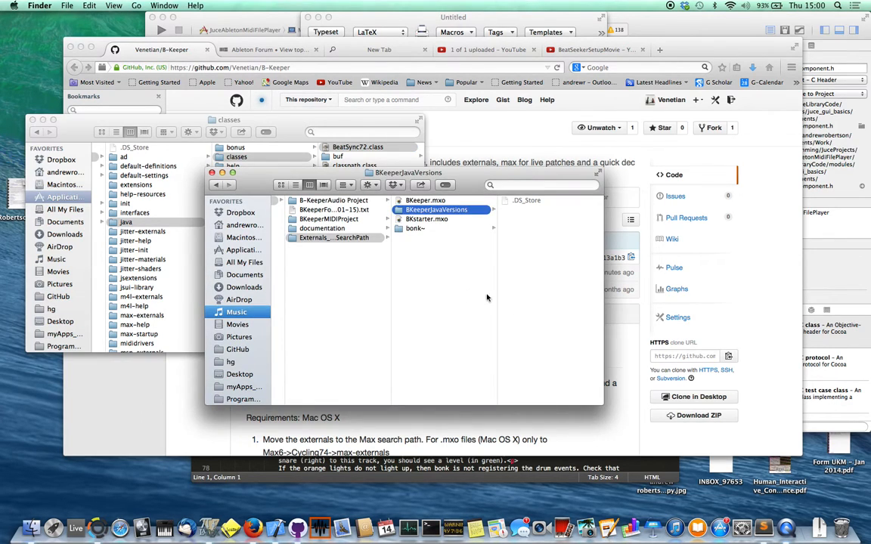
{"action": "left_click", "coordinate": [345, 207]}
{"action": "key", "text": "Up"}
{"action": "key", "text": "Right"}
{"action": "key", "text": "Down"}
{"action": "key", "text": "Down"}
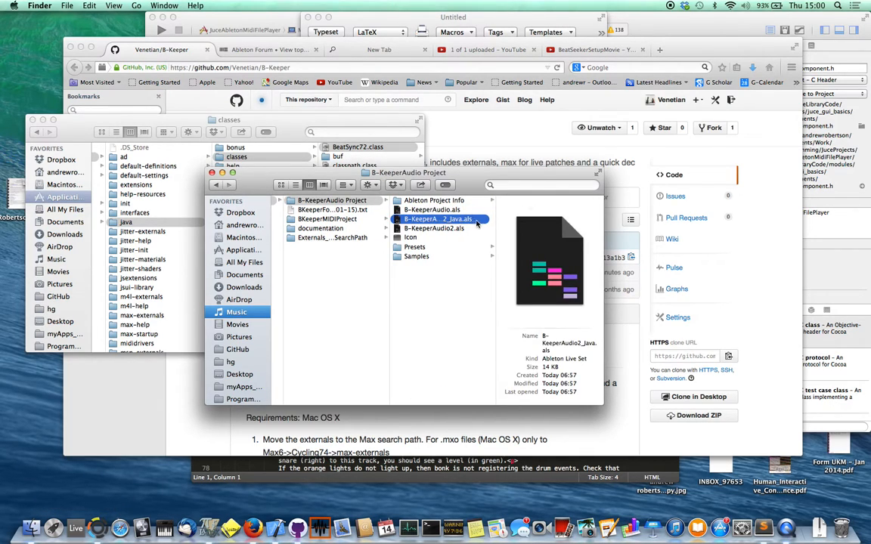
{"action": "left_click_drag", "start_coordinate": [495, 199], "coordinate": [516, 199]}
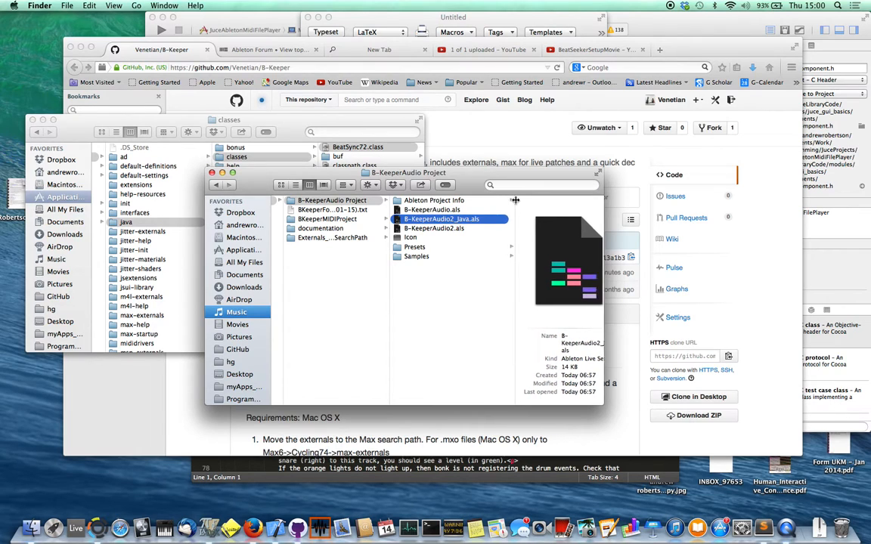
{"action": "double_click", "coordinate": [442, 220]}
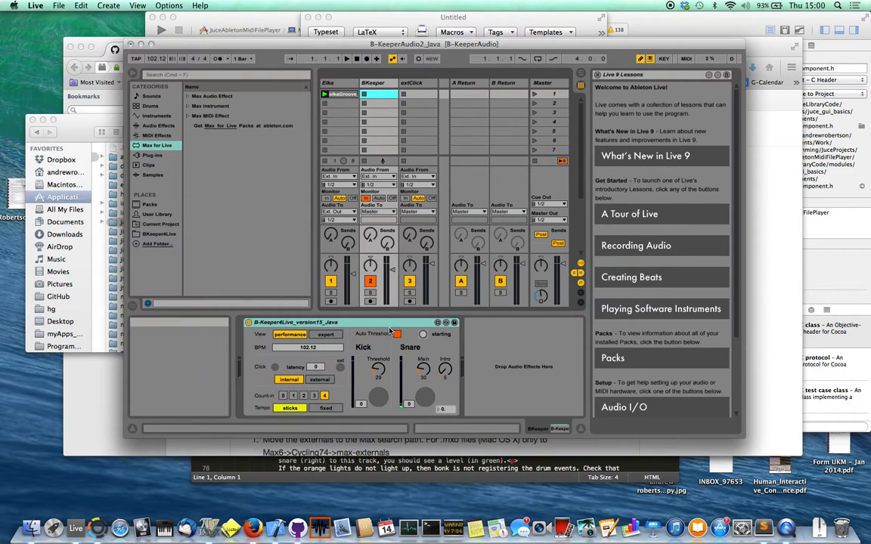
Step: Open the Max for Live message window from the B-Keeper4Live_version15_Java device to check its loading messages
{"action": "right_click", "coordinate": [389, 334]}
{"action": "left_click", "coordinate": [423, 430]}
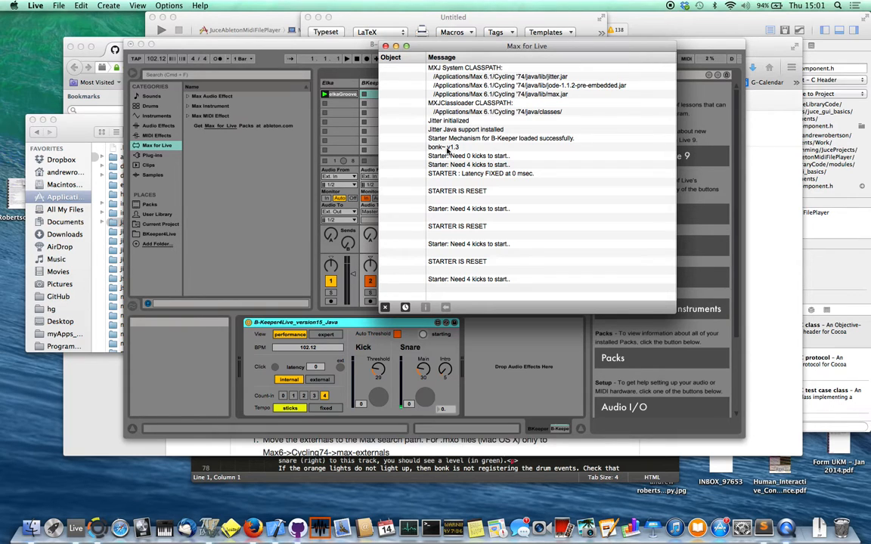
Step: Switch to Firefox, search the web for "bonk puckette" and examine the bonk~ downloads on the vud.org/max page
{"action": "key", "text": "super+Tab"}
{"action": "key", "text": "super+Tab"}
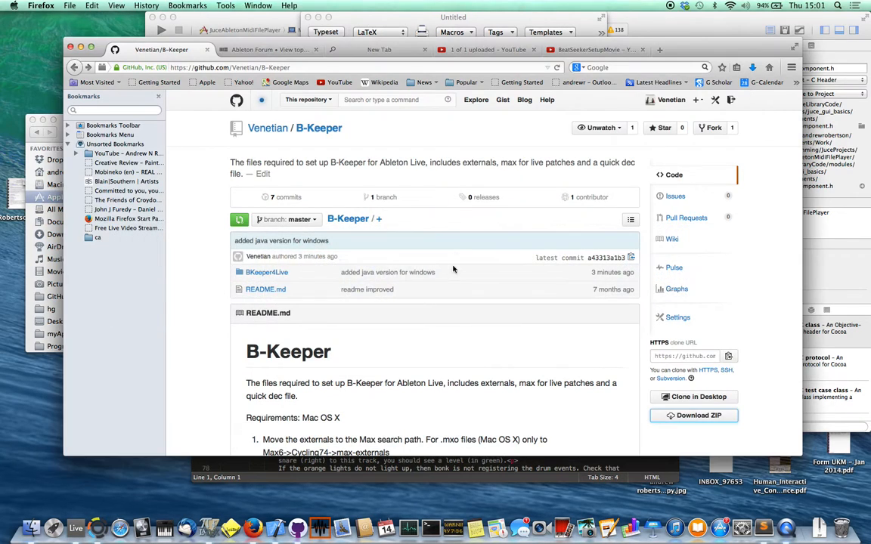
{"action": "key", "text": "super+t"}
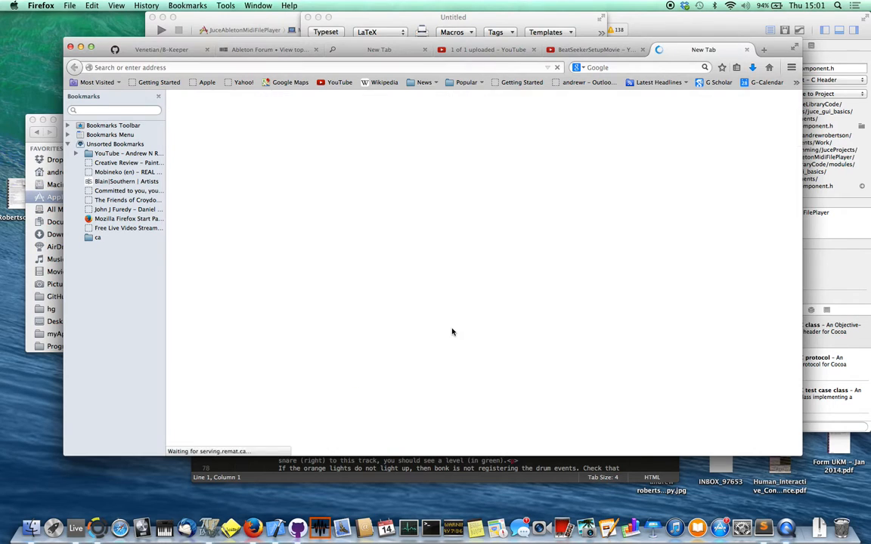
{"action": "type", "text": "bonk puckette"}
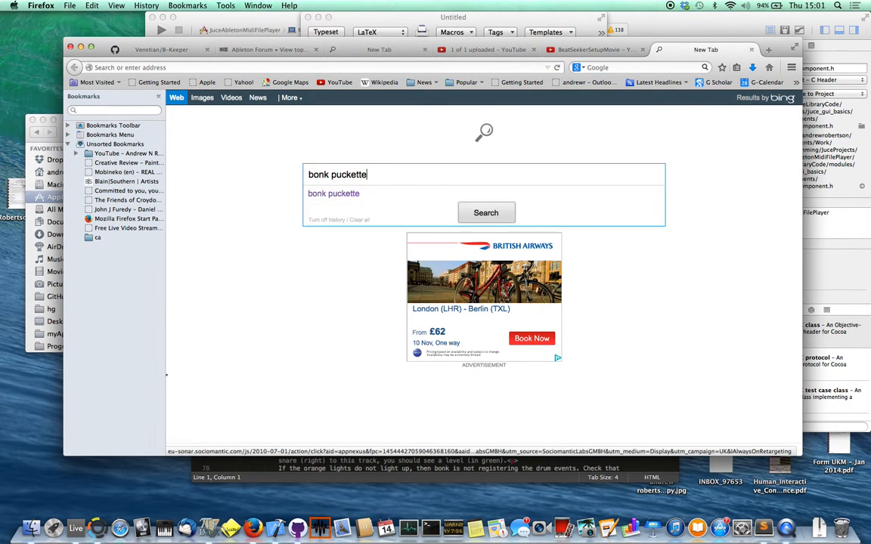
{"action": "key", "text": "Return"}
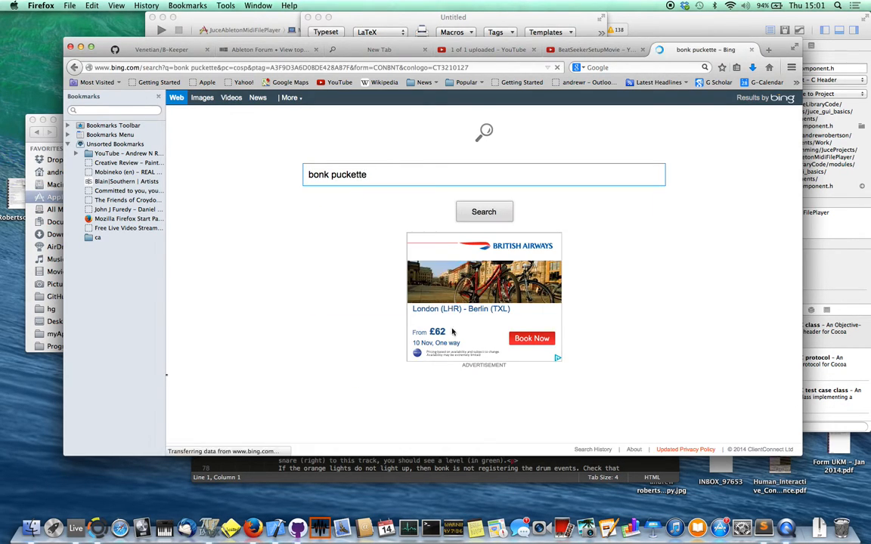
{"action": "left_click", "coordinate": [307, 166]}
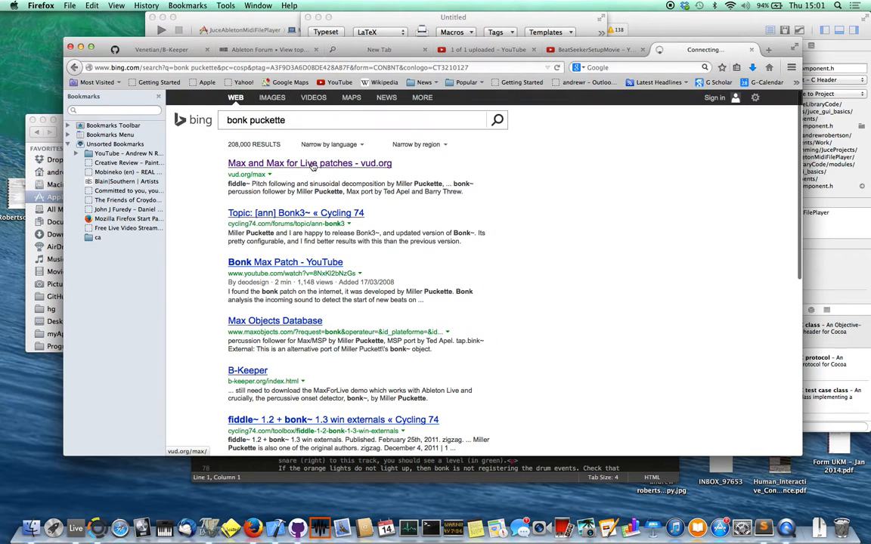
{"action": "scroll", "coordinate": [430, 279], "scroll_direction": "down", "scroll_amount": 5}
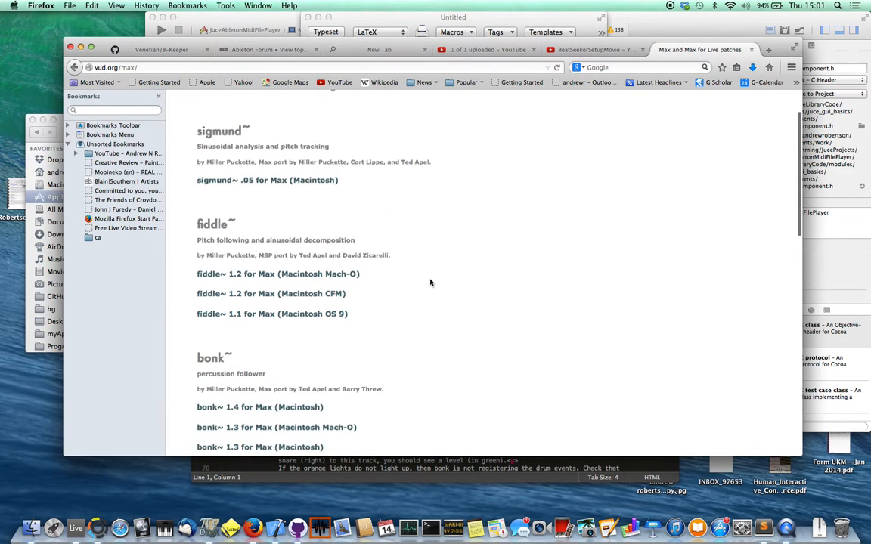
{"action": "scroll", "coordinate": [433, 305], "scroll_direction": "down", "scroll_amount": 1}
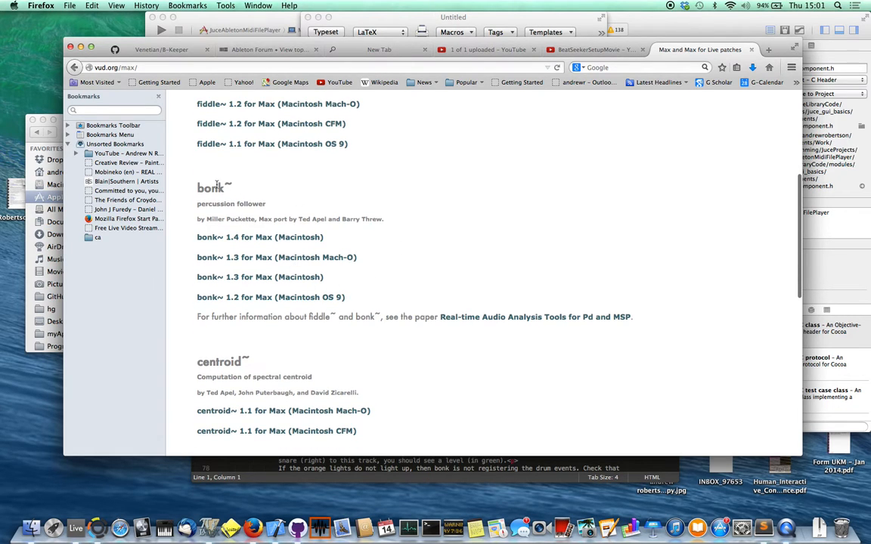
{"action": "scroll", "coordinate": [394, 258], "scroll_direction": "down", "scroll_amount": 15}
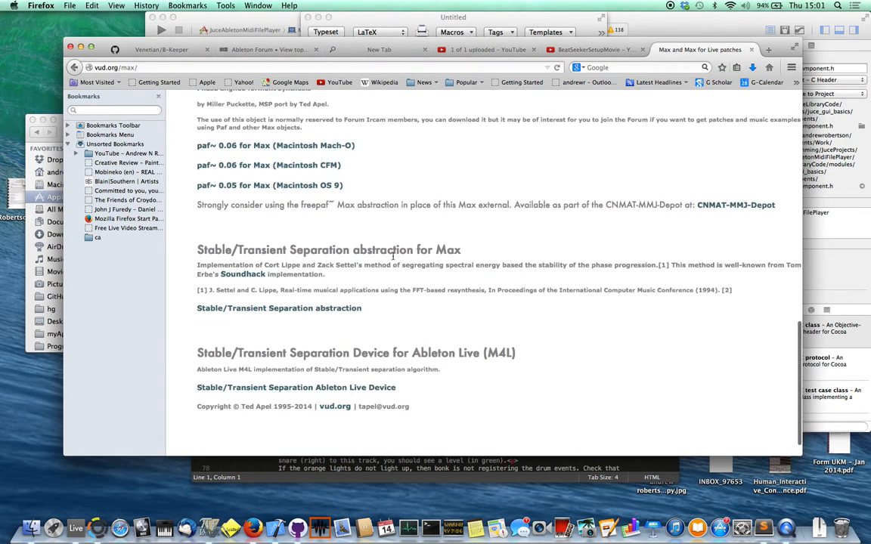
{"action": "scroll", "coordinate": [401, 257], "scroll_direction": "up", "scroll_amount": 20}
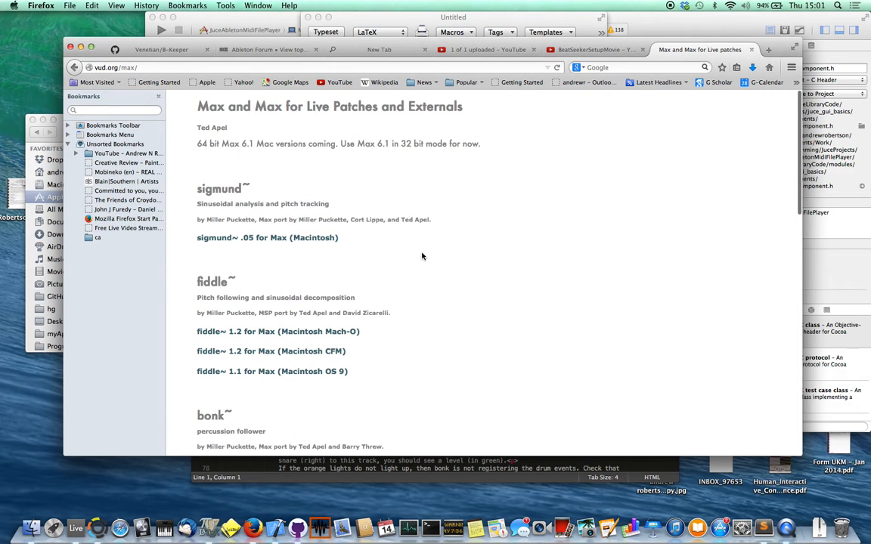
Step: Return to Ableton Live, switch the B-Keeper device to the expert view and set its input to recorded files
{"action": "key", "text": "super+Tab"}
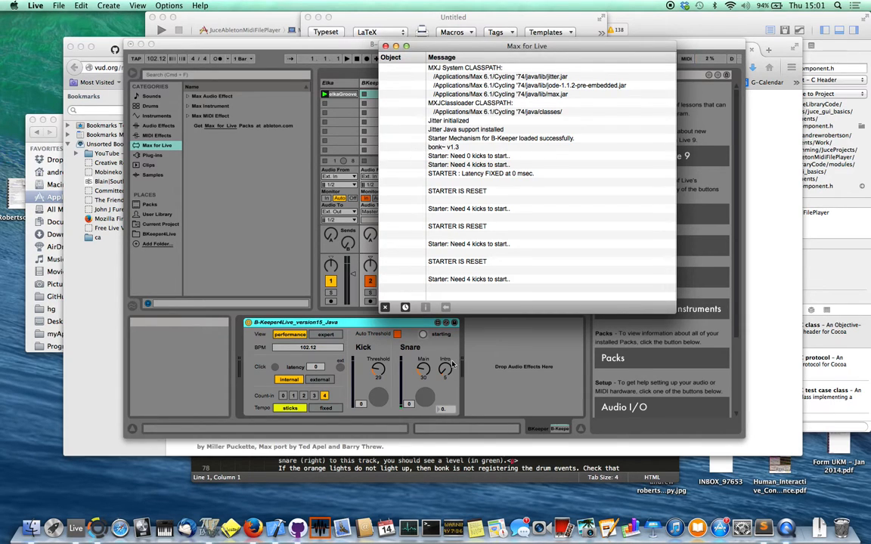
{"action": "left_click", "coordinate": [451, 349]}
{"action": "left_click", "coordinate": [338, 337]}
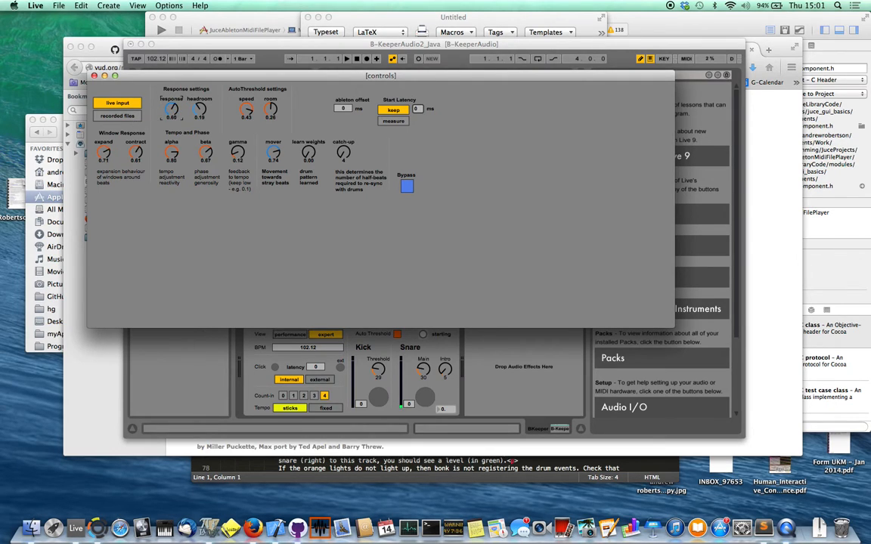
{"action": "left_click", "coordinate": [117, 116]}
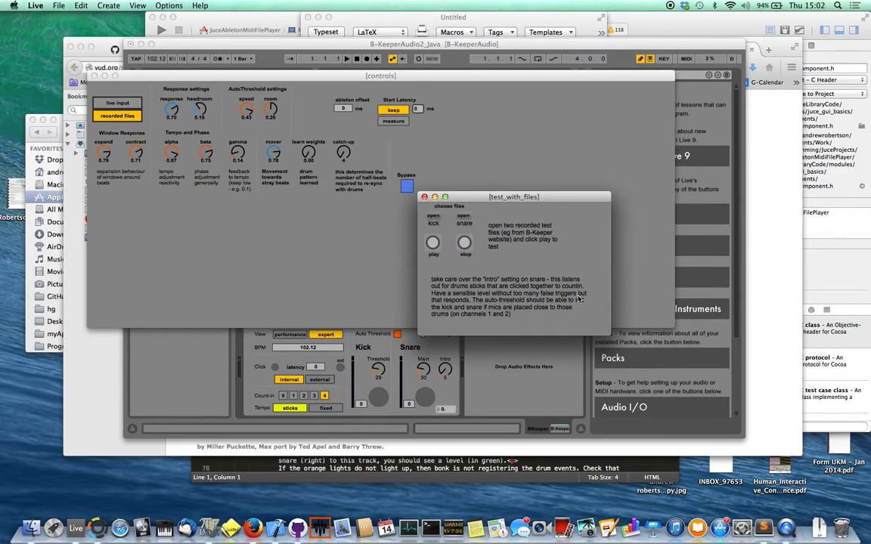
Step: Load HugoTest1Kick.wav as the kick test file and HugoTest1Snare.wav as the snare test file
{"action": "left_click", "coordinate": [434, 218]}
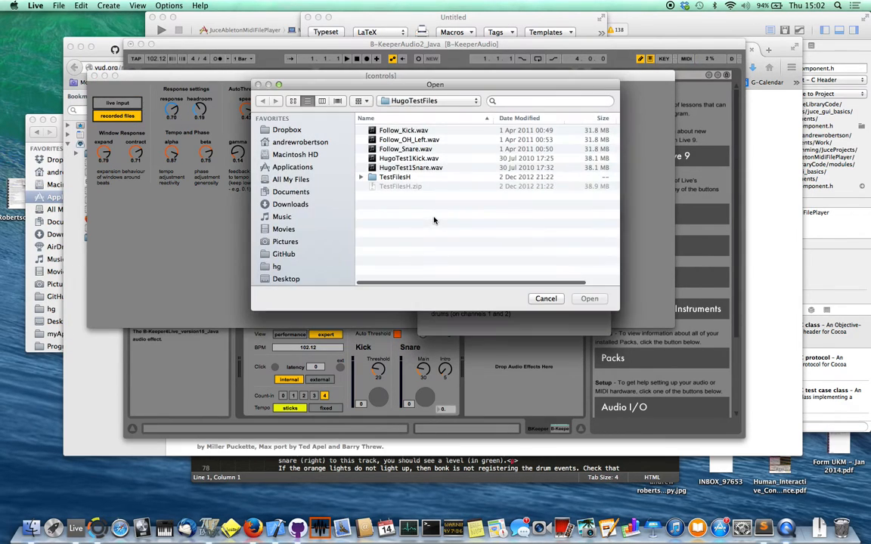
{"action": "left_click", "coordinate": [408, 158]}
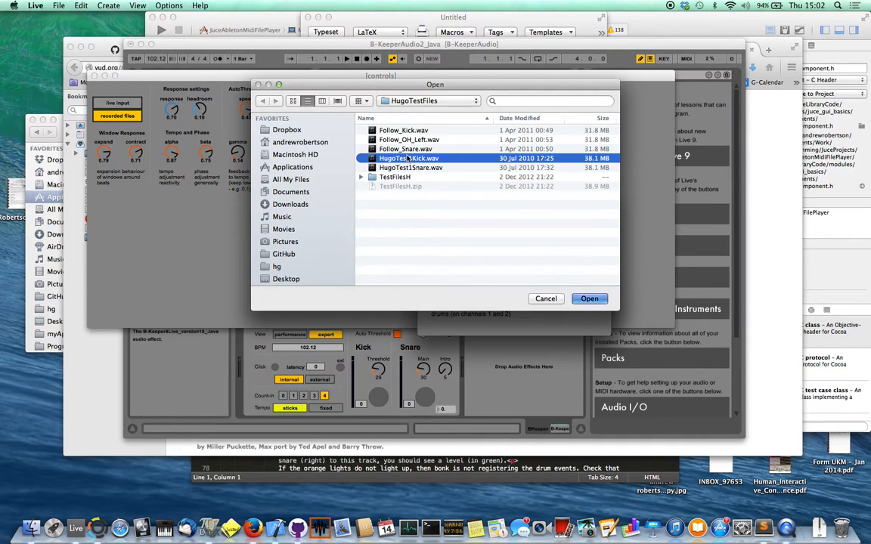
{"action": "double_click", "coordinate": [408, 157]}
{"action": "left_click", "coordinate": [464, 219]}
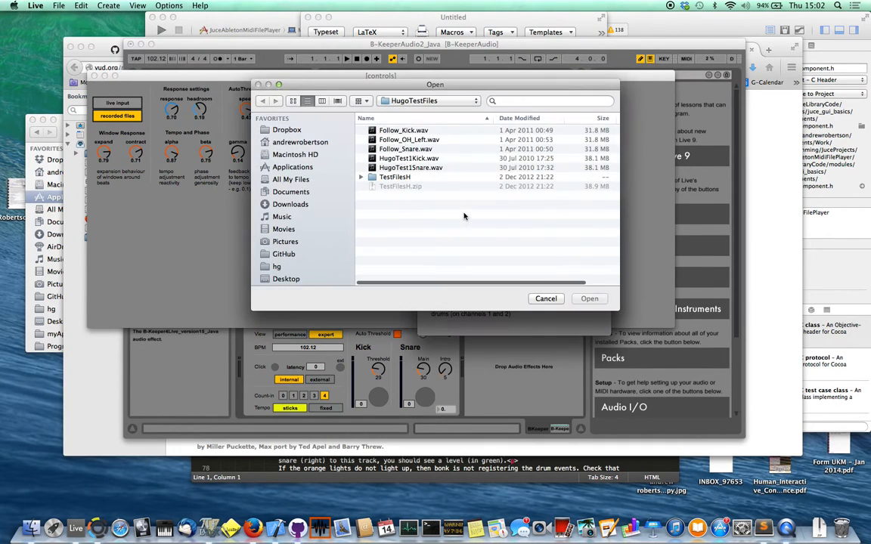
{"action": "double_click", "coordinate": [419, 167]}
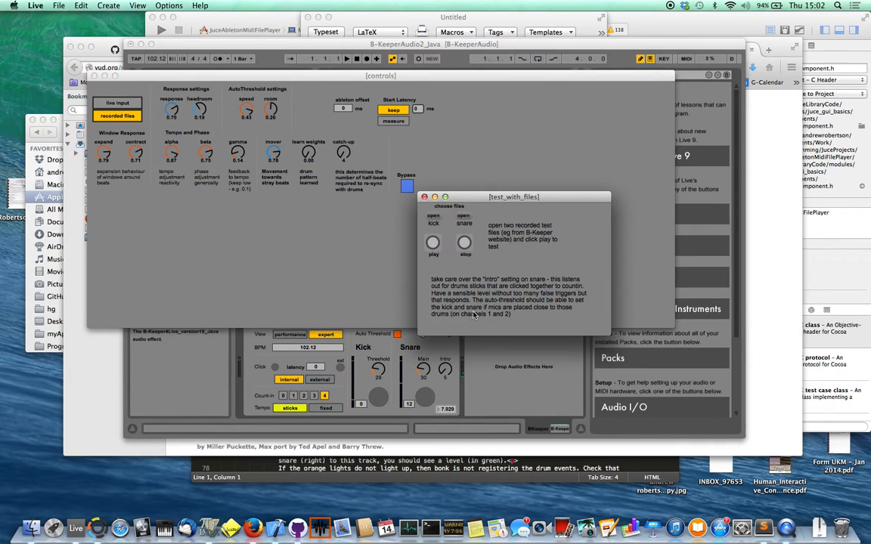
Step: Examine the click sync messages of the B-Keeper4Live_version15_Java device in the Max for Live message window, then return to the Live set
{"action": "left_click", "coordinate": [453, 352]}
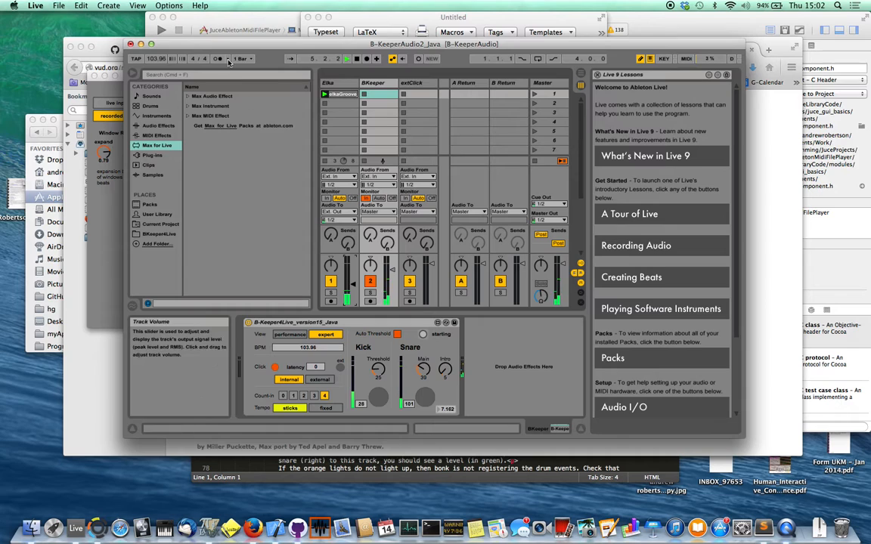
{"action": "right_click", "coordinate": [414, 323]}
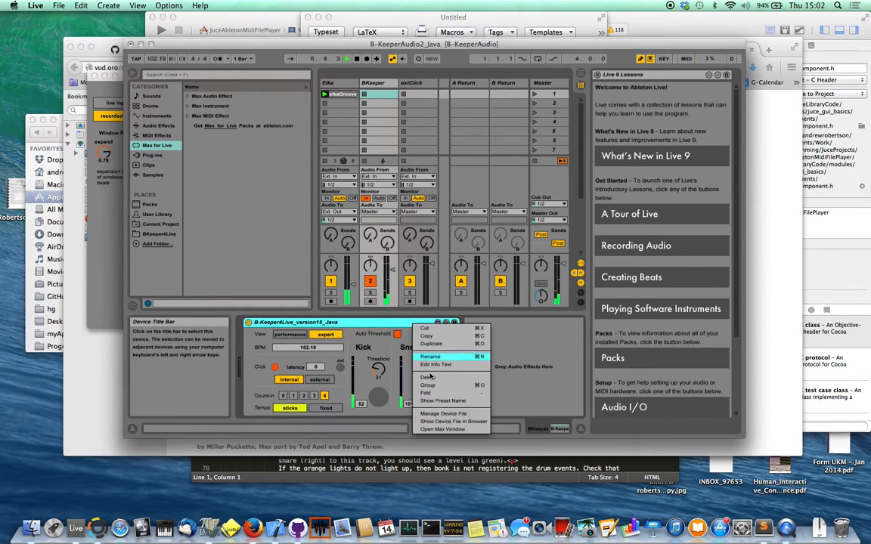
{"action": "left_click", "coordinate": [442, 429]}
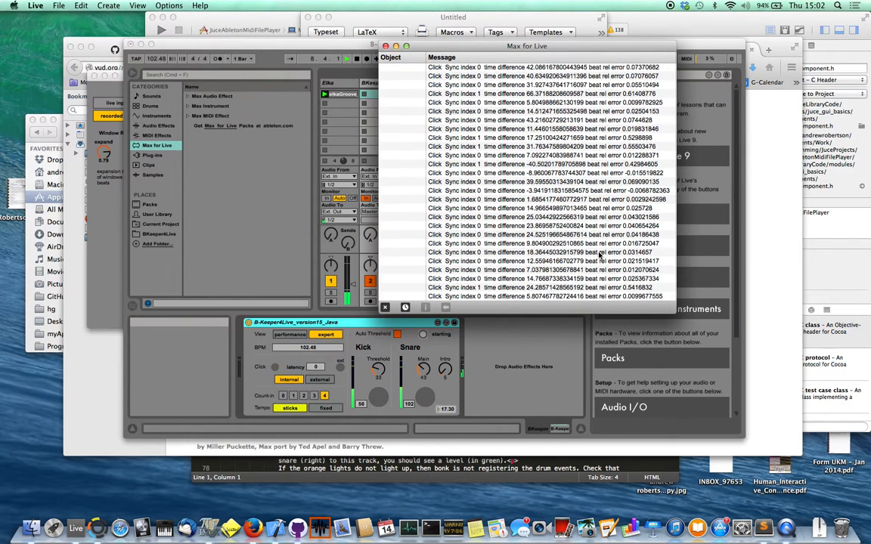
{"action": "scroll", "coordinate": [600, 255], "scroll_direction": "up", "scroll_amount": 10}
{"action": "scroll", "coordinate": [599, 256], "scroll_direction": "down", "scroll_amount": 8}
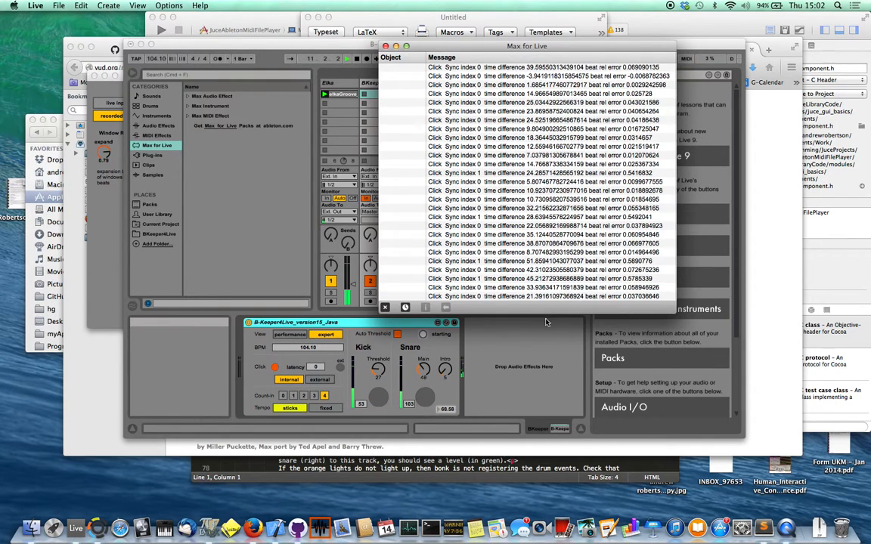
{"action": "left_click", "coordinate": [503, 325]}
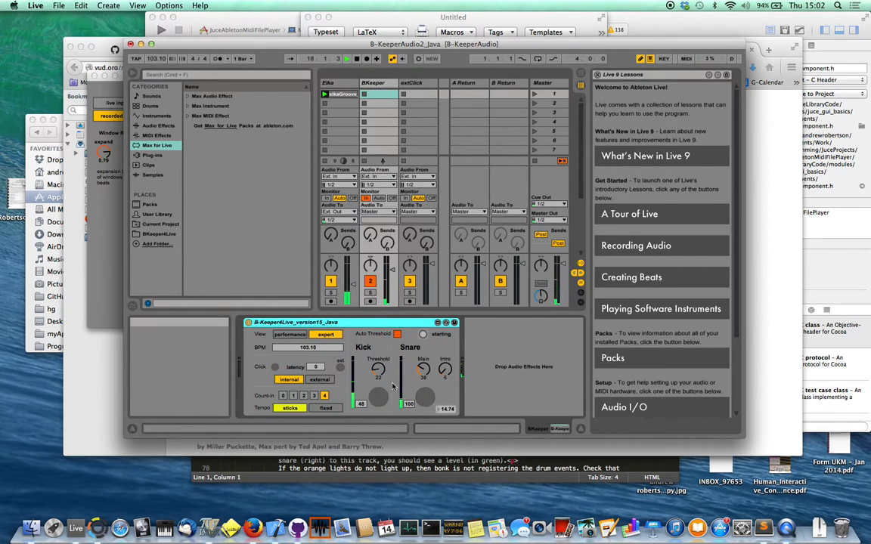
Step: Set the Elka track's input channel to 7/8 and raise the snare's Intro threshold to 27
{"action": "left_click", "coordinate": [346, 185]}
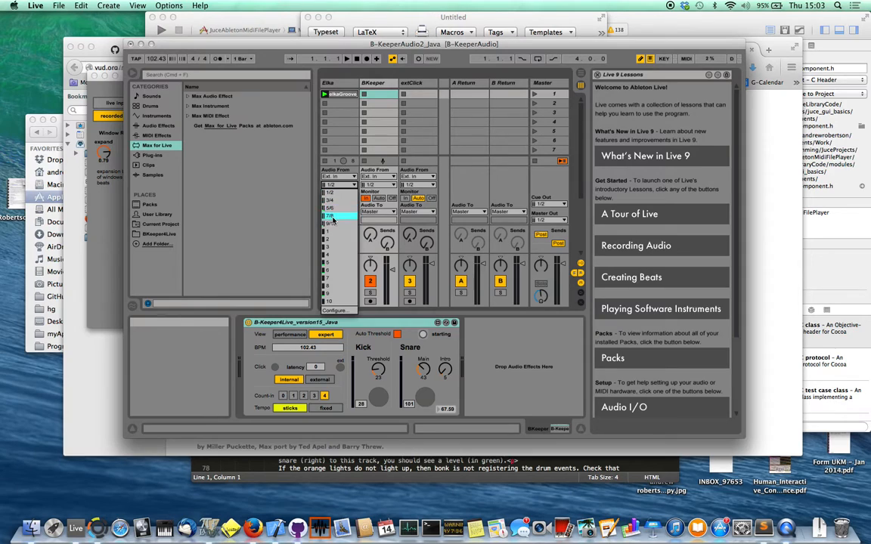
{"action": "left_click", "coordinate": [332, 217]}
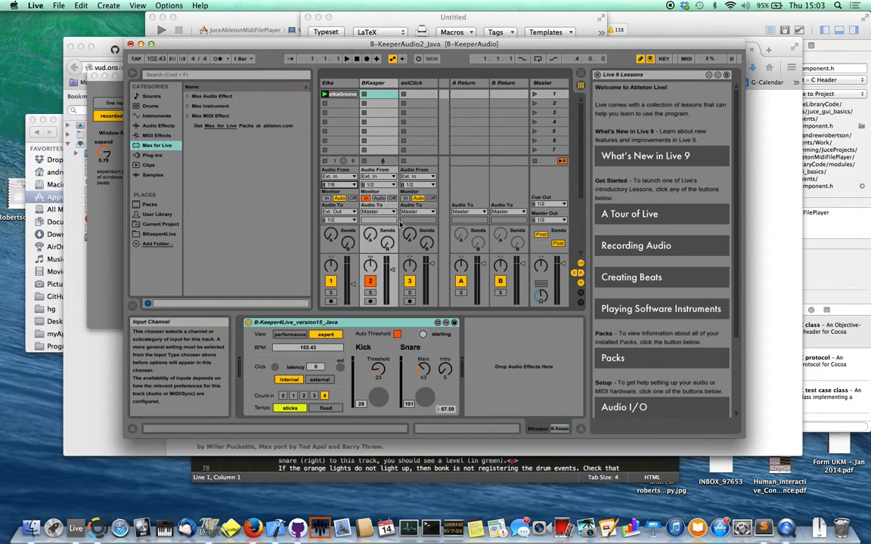
{"action": "left_click_drag", "start_coordinate": [444, 370], "coordinate": [443, 355]}
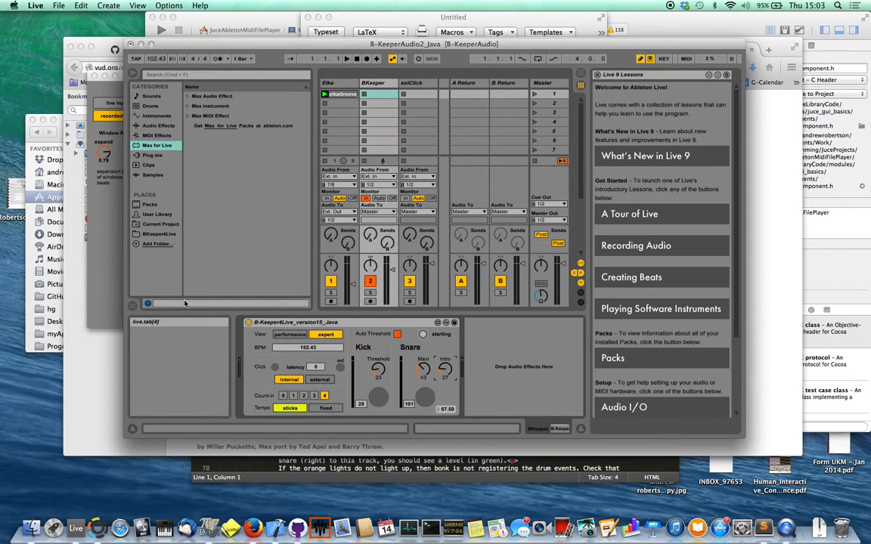
Step: Switch the B-Keeper controls to live input and back to recorded files, and set the snare's Intro threshold to 7
{"action": "left_click", "coordinate": [103, 239]}
{"action": "left_click", "coordinate": [104, 103]}
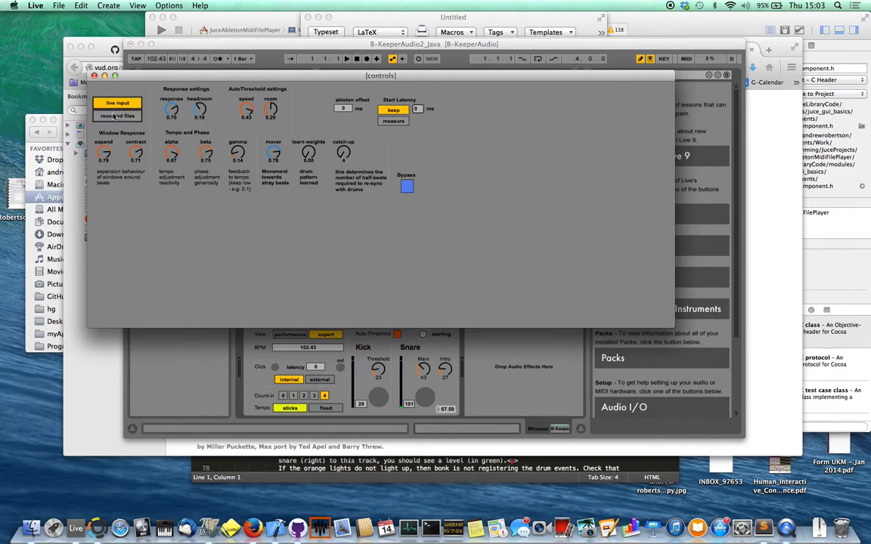
{"action": "left_click", "coordinate": [106, 114]}
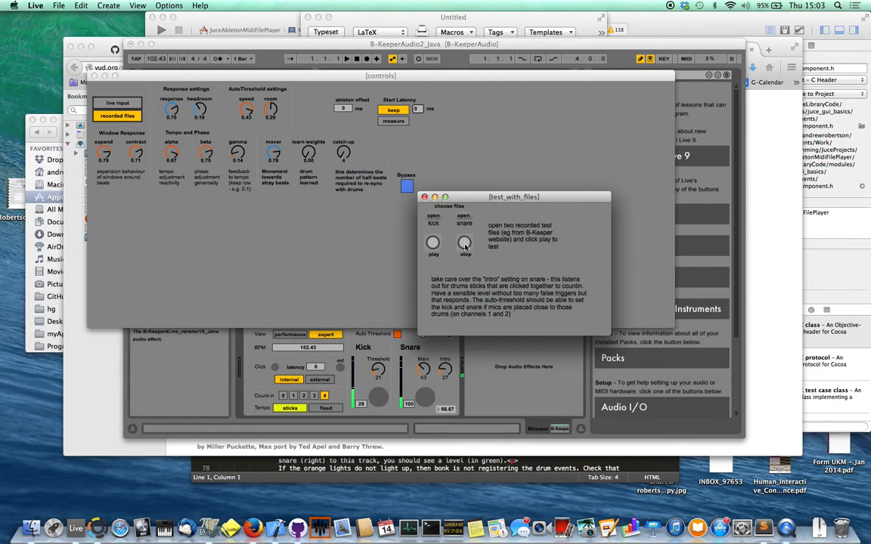
{"action": "left_click_drag", "start_coordinate": [445, 369], "coordinate": [445, 371]}
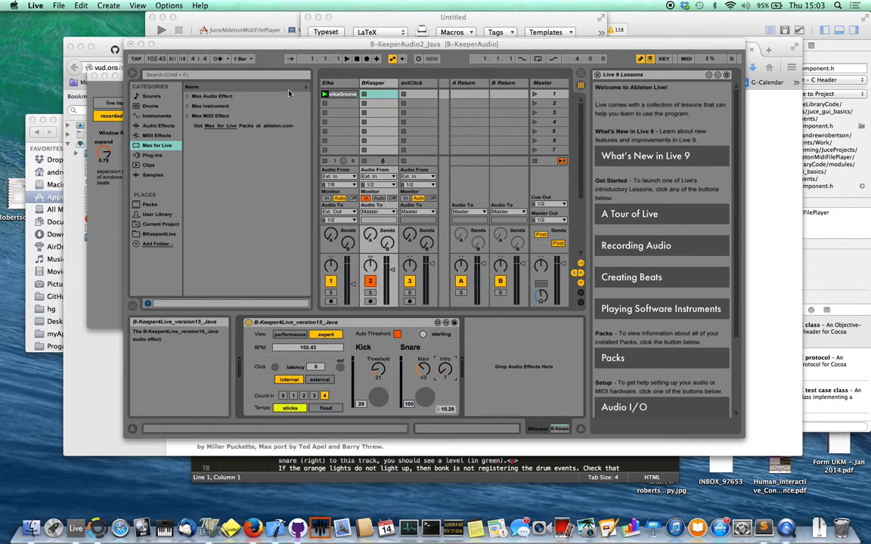
Step: Rearrange the Live set and test_with_files windows so both are accessible, and start playback of the kick and snare test files
{"action": "left_click_drag", "start_coordinate": [270, 45], "coordinate": [313, 273]}
{"action": "left_click_drag", "start_coordinate": [433, 181], "coordinate": [117, 316]}
{"action": "left_click_drag", "start_coordinate": [306, 272], "coordinate": [304, 69]}
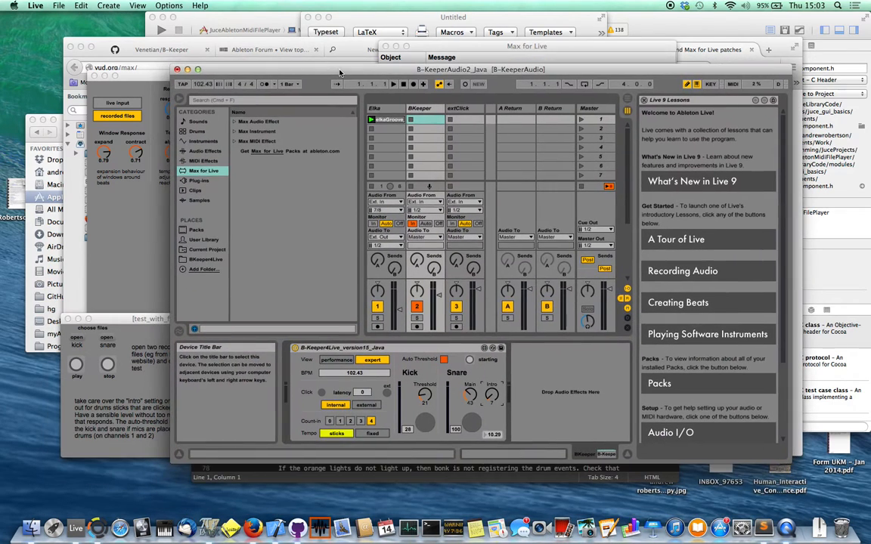
{"action": "left_click", "coordinate": [76, 366]}
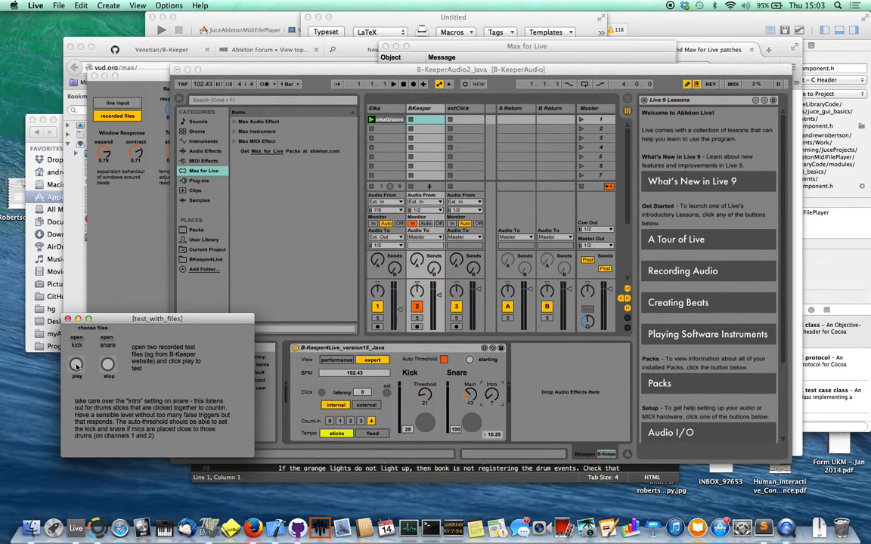